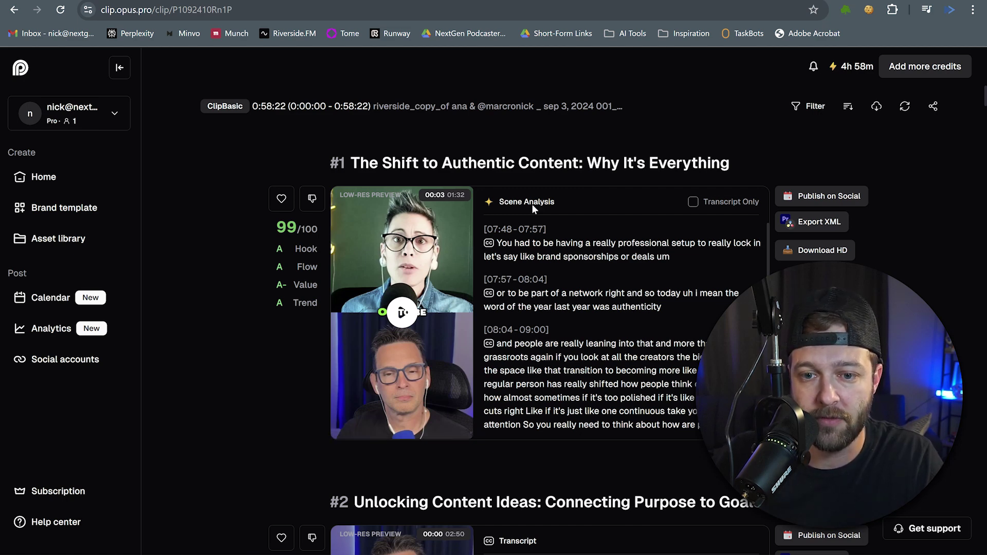
- Scroll the Opus Clip list, then open clip #2 'Unlocking Content Ideas: Connecting Purpose to Goals' in the editor
{"action": "scroll", "coordinate": [488, 243], "scroll_direction": "down", "scroll_amount": 20}
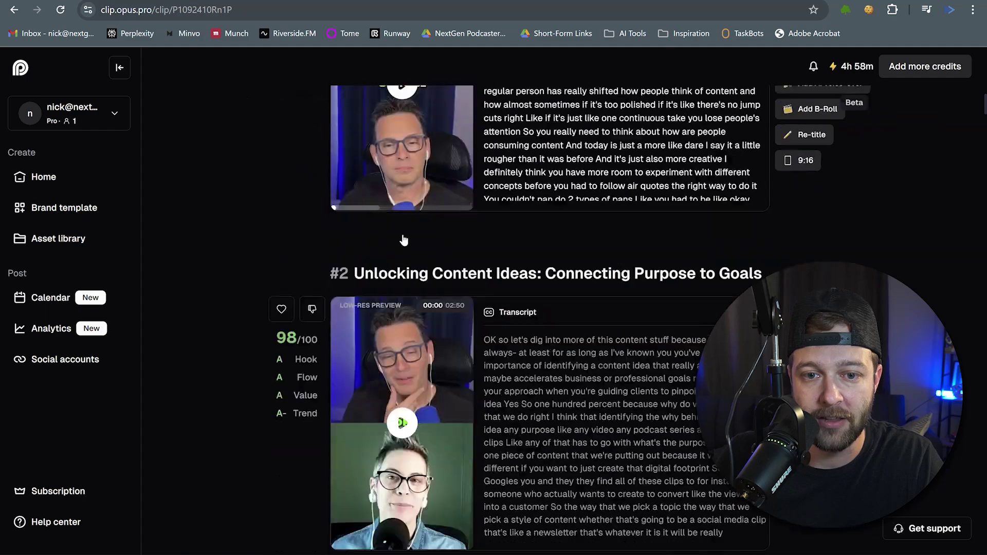
{"action": "scroll", "coordinate": [397, 240], "scroll_direction": "down", "scroll_amount": 20}
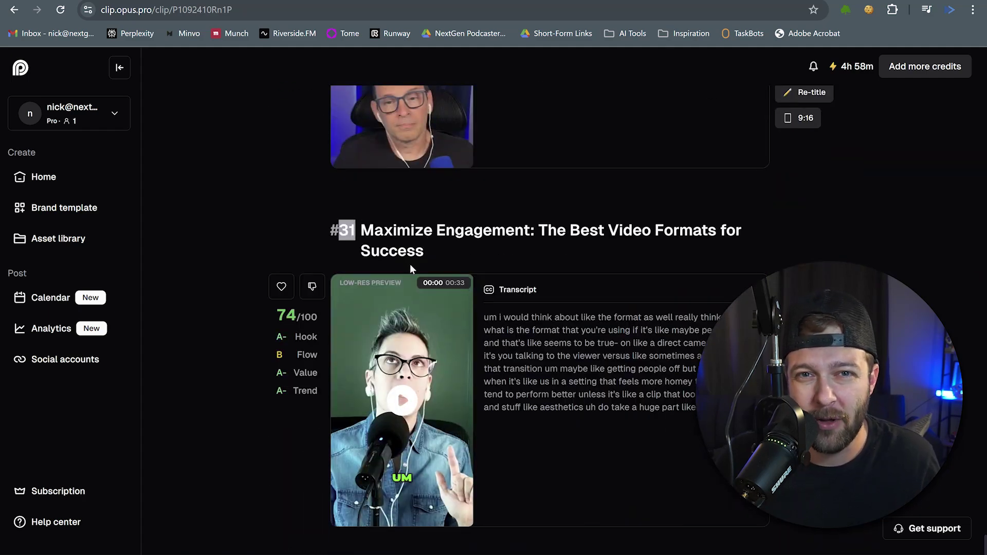
{"action": "scroll", "coordinate": [409, 265], "scroll_direction": "up", "scroll_amount": 20}
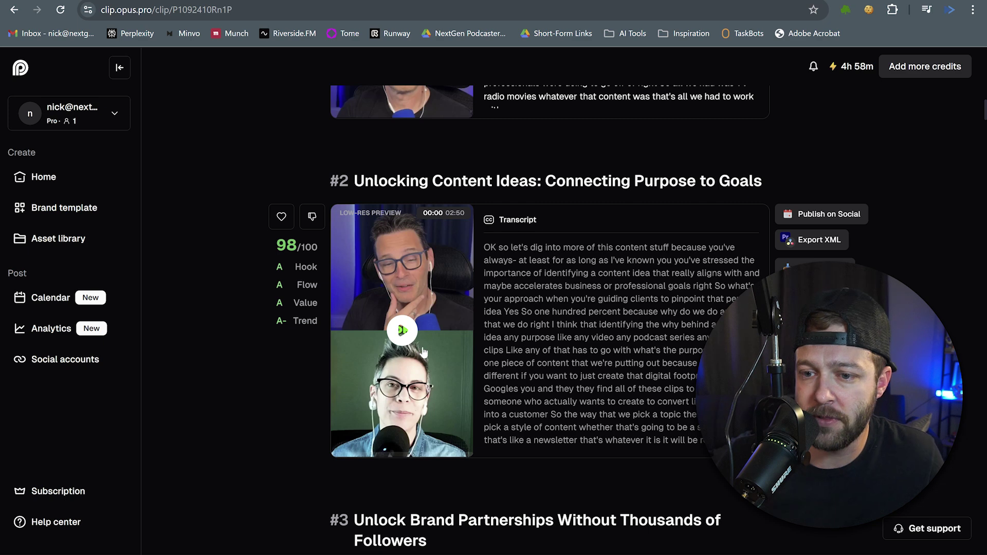
{"action": "left_click", "coordinate": [703, 250]}
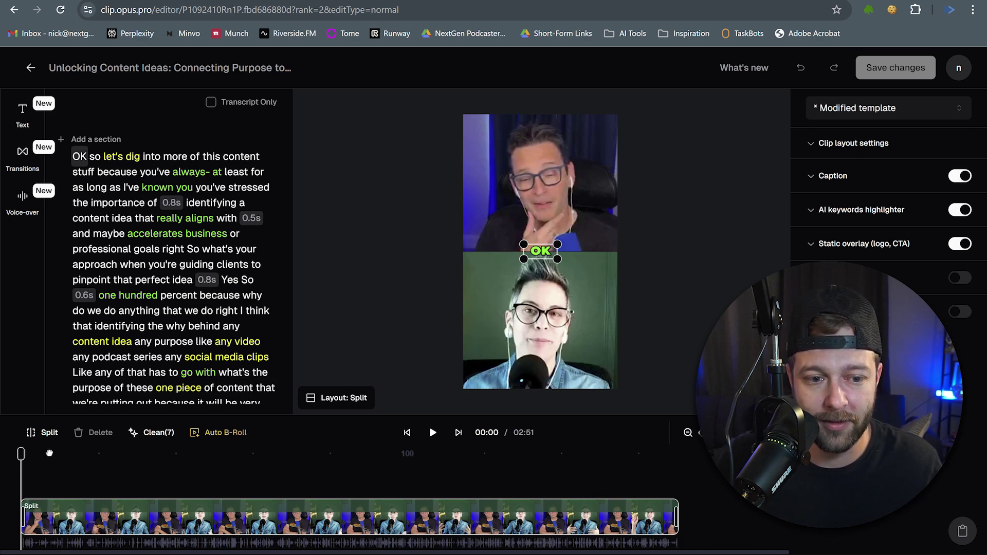
- Check clip #2's captions at 00:08, 00:16, 00:41, 01:46 and 02:48, then exit the editor
{"action": "left_click", "coordinate": [50, 453]}
{"action": "left_click", "coordinate": [81, 453]}
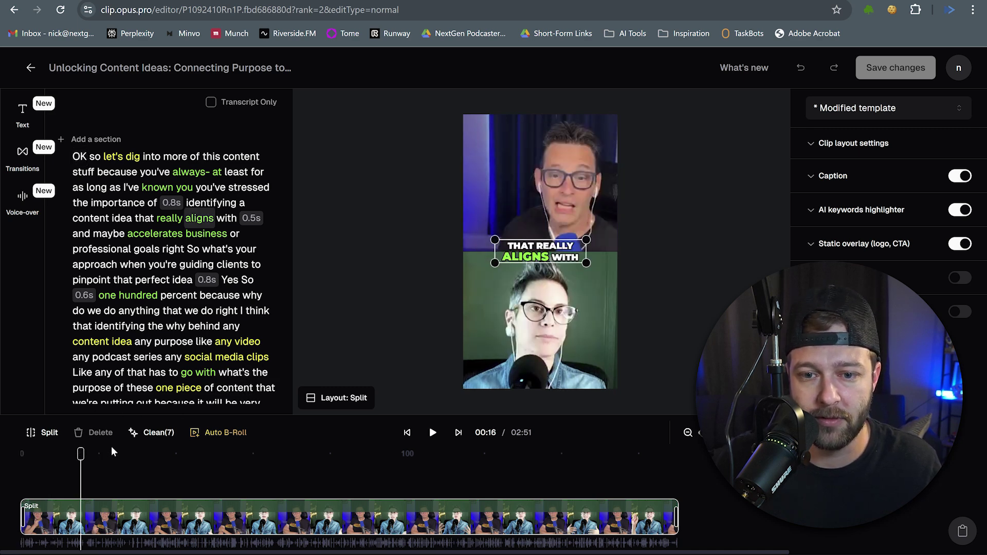
{"action": "left_click", "coordinate": [180, 453]}
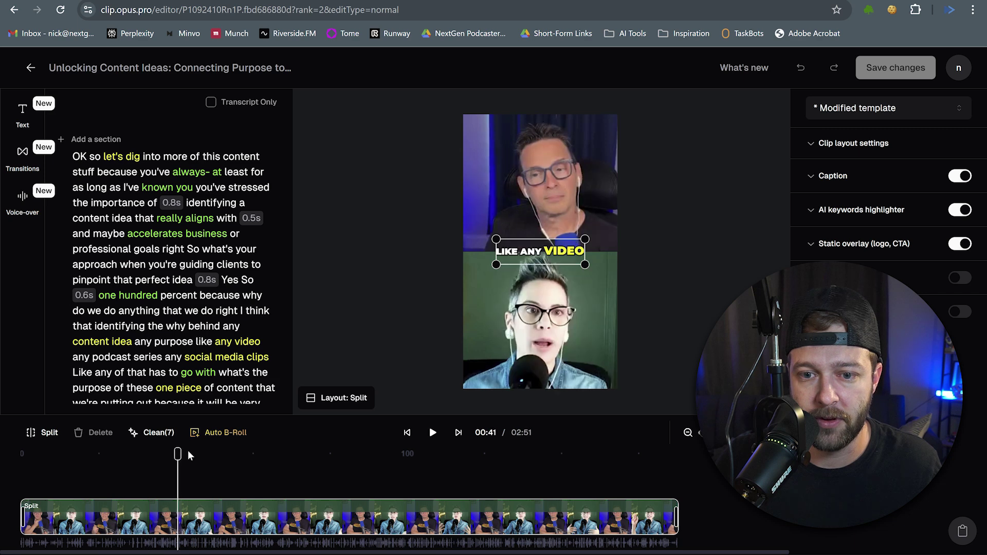
{"action": "left_click", "coordinate": [428, 454]}
{"action": "left_click_drag", "start_coordinate": [496, 453], "coordinate": [668, 457]}
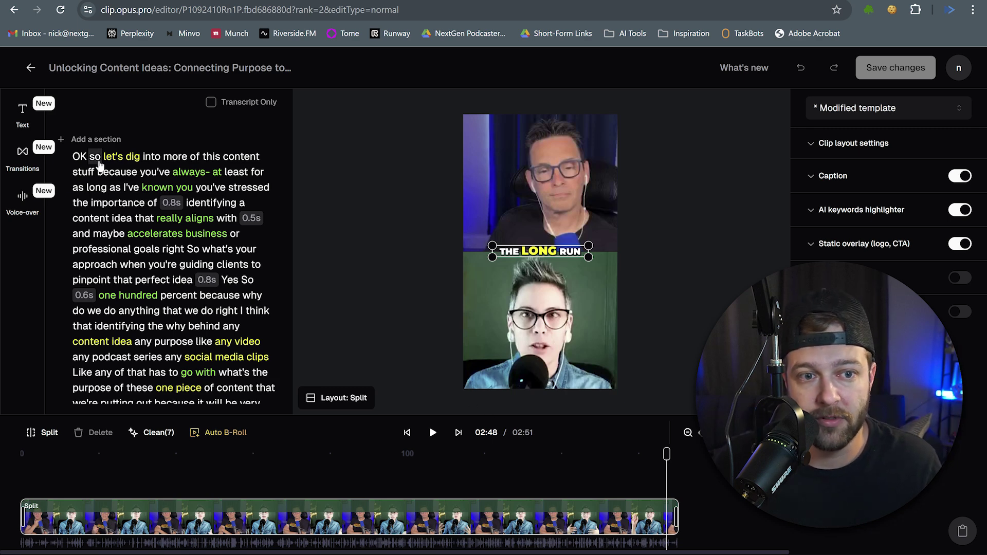
{"action": "left_click", "coordinate": [31, 67]}
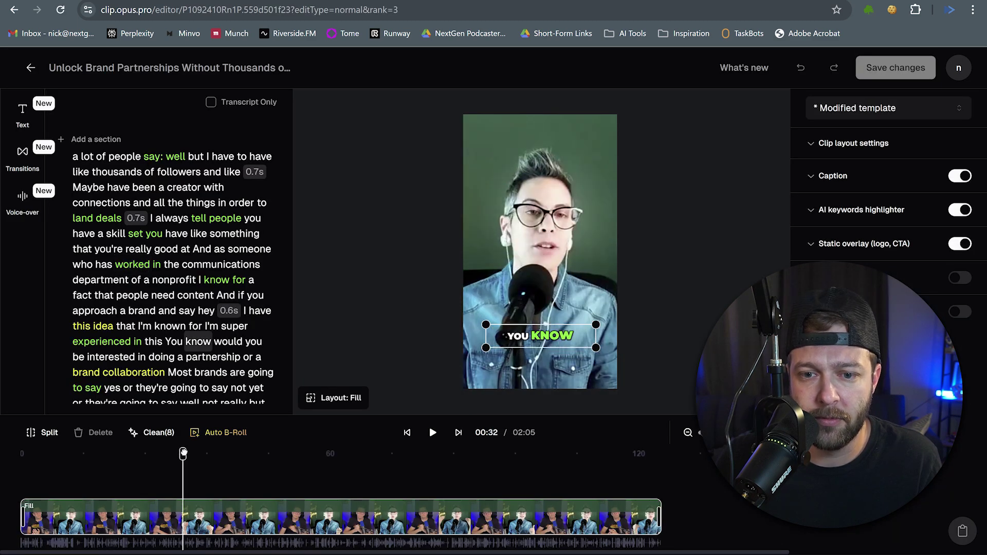
- Skim the reloaded clip list's preview ahead to 01:15 and then 02:03
{"action": "left_click_drag", "start_coordinate": [183, 452], "coordinate": [626, 453]}
{"action": "left_click", "coordinate": [654, 456]}
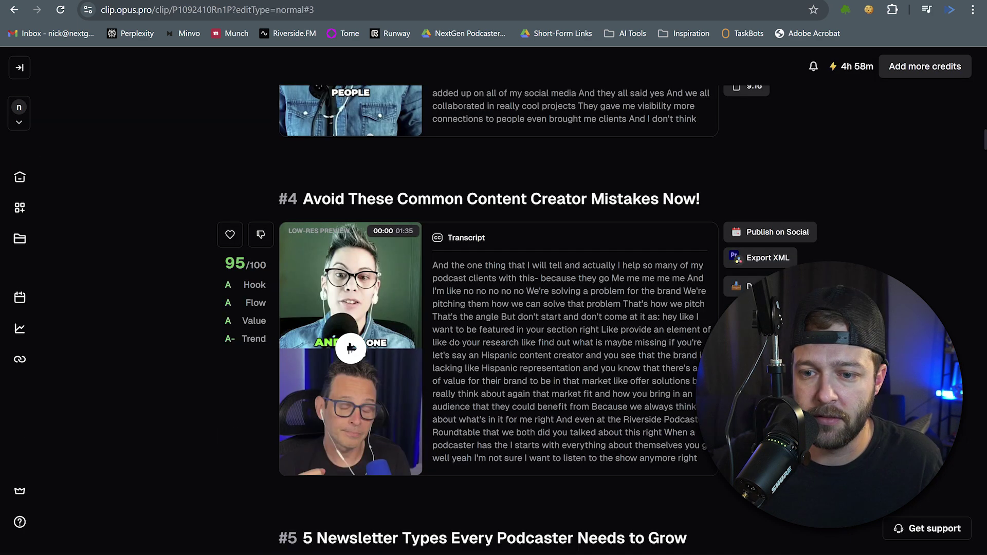
- Open clip #4 and scrub its preview from 00:24 to 00:50, then past the layout split at 01:12
{"action": "left_click", "coordinate": [351, 348]}
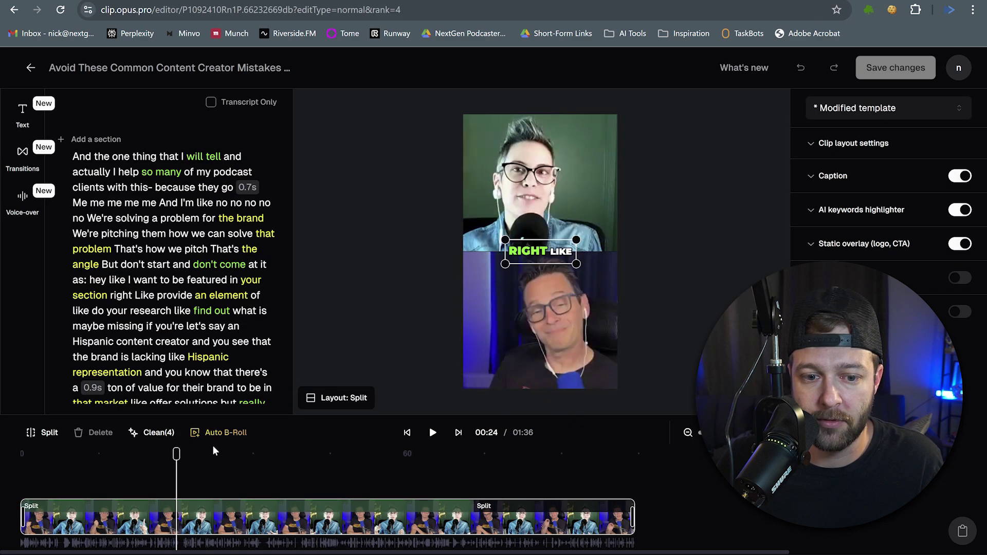
{"action": "left_click_drag", "start_coordinate": [275, 449], "coordinate": [465, 456]}
{"action": "left_click", "coordinate": [486, 454]}
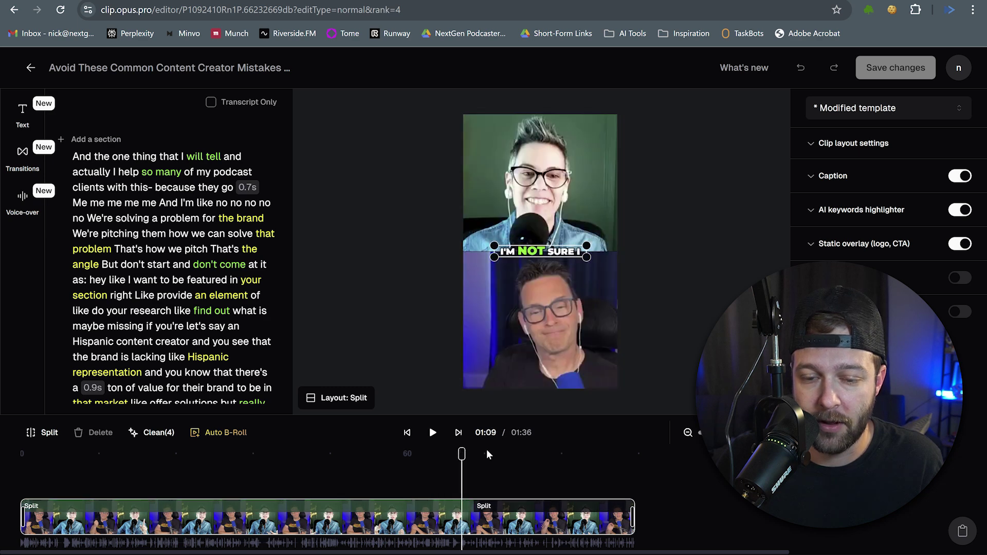
{"action": "mouse_move", "coordinate": [486, 453]}
{"action": "left_mouse_down"}
{"action": "mouse_move", "coordinate": [476, 453]}
{"action": "mouse_move", "coordinate": [488, 453]}
{"action": "left_mouse_up"}
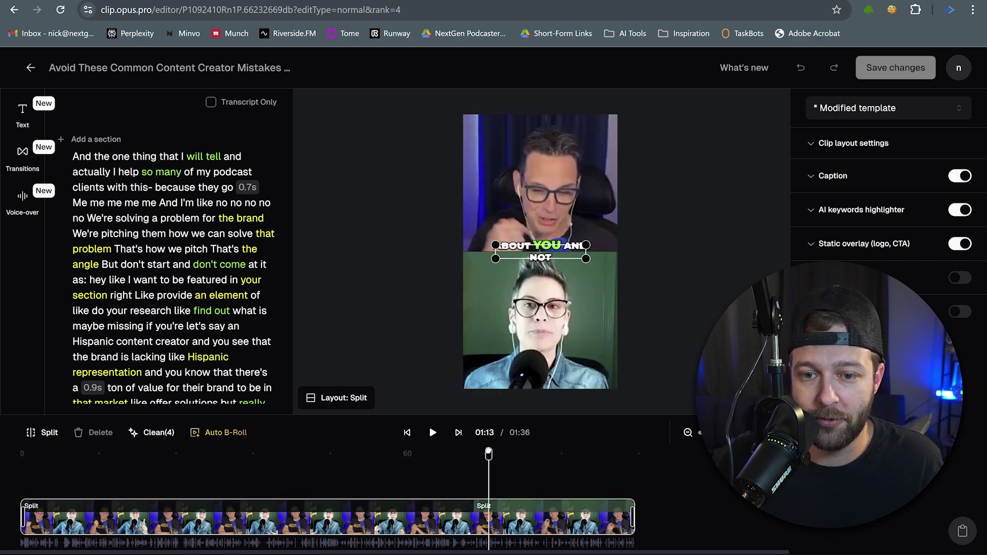
- Compare the speaker swap by jumping between 01:09, 01:14, 01:25 and back to 01:09–01:13
{"action": "left_click", "coordinate": [467, 455]}
{"action": "left_click", "coordinate": [497, 454]}
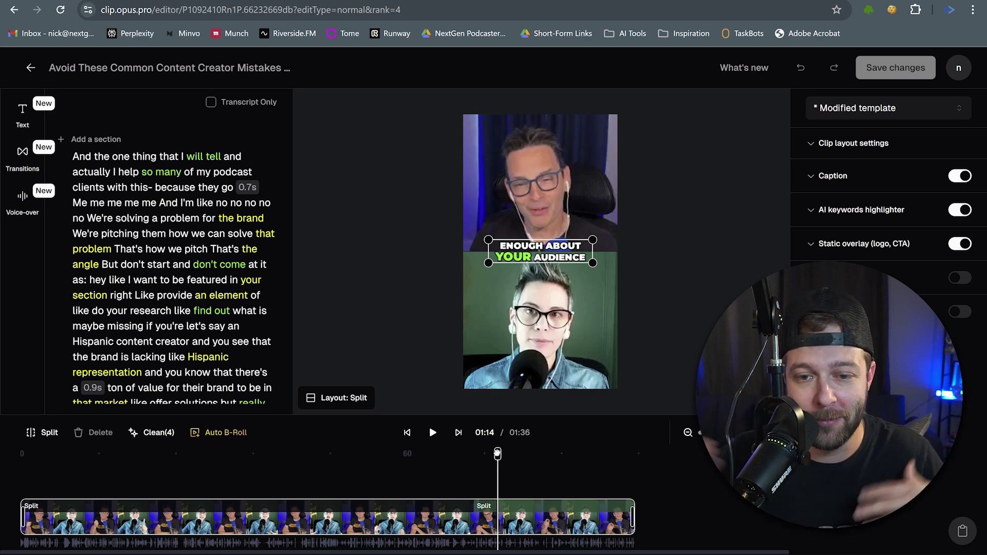
{"action": "left_click", "coordinate": [570, 454]}
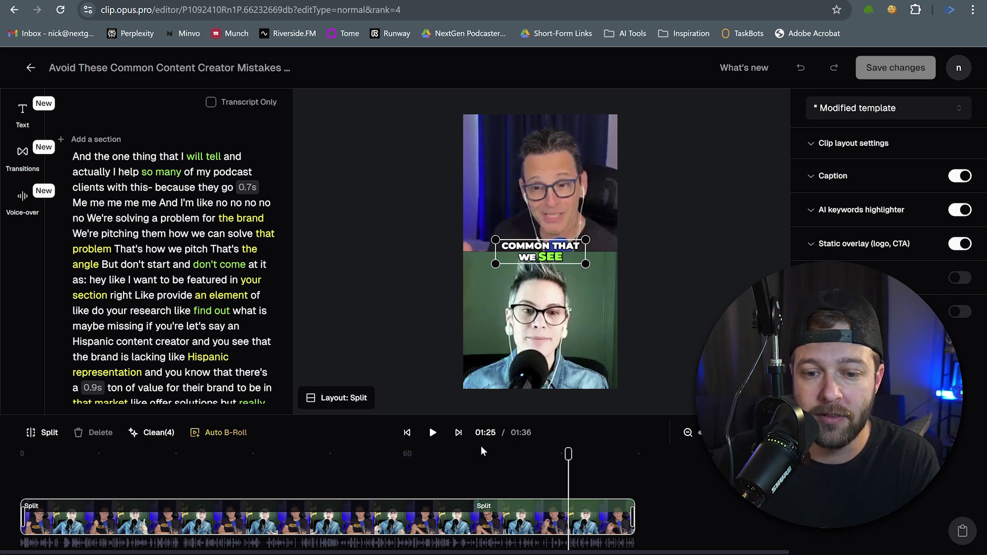
{"action": "left_click", "coordinate": [467, 453]}
{"action": "left_click_drag", "start_coordinate": [468, 454], "coordinate": [492, 454]}
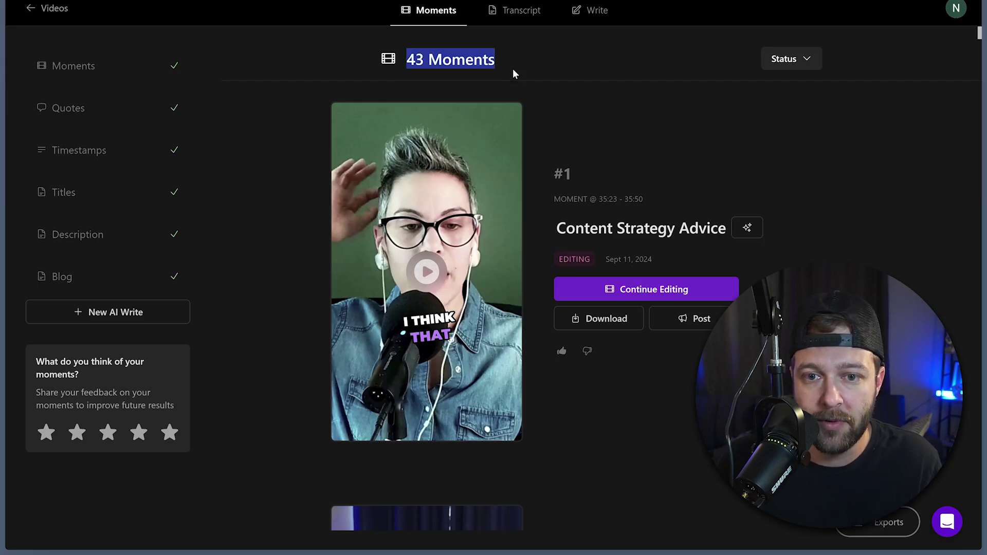
- Select the '43 Moments' heading and scroll Minvo's Moments list down toward moment #5
{"action": "left_click_drag", "start_coordinate": [494, 61], "coordinate": [404, 63]}
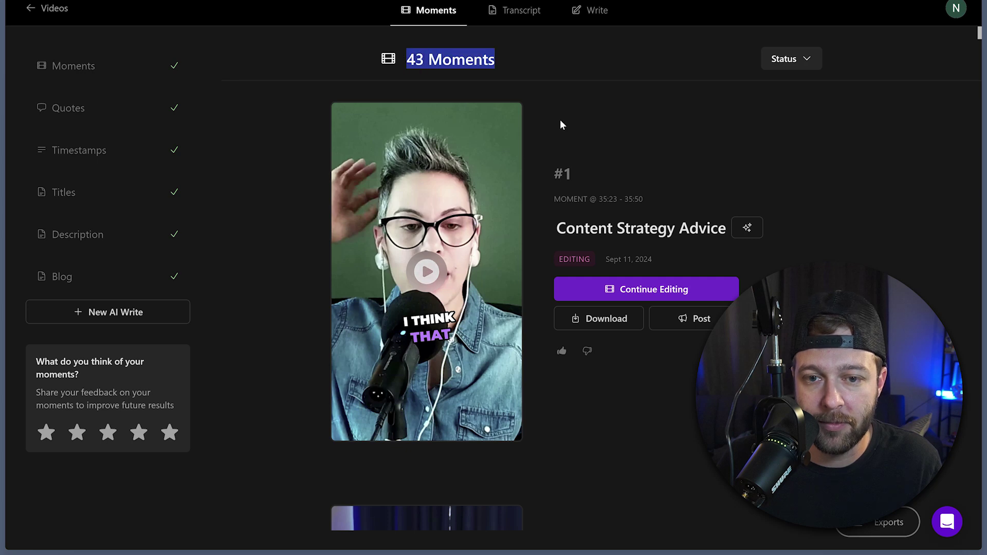
{"action": "scroll", "coordinate": [560, 119], "scroll_direction": "down", "scroll_amount": 20}
{"action": "scroll", "coordinate": [549, 118], "scroll_direction": "up", "scroll_amount": 20}
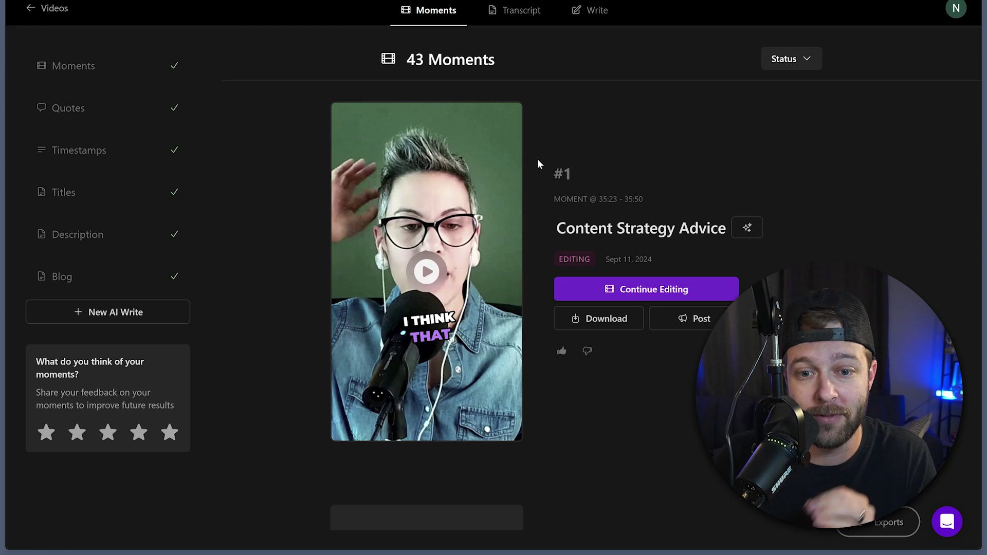
{"action": "scroll", "coordinate": [591, 221], "scroll_direction": "down", "scroll_amount": 20}
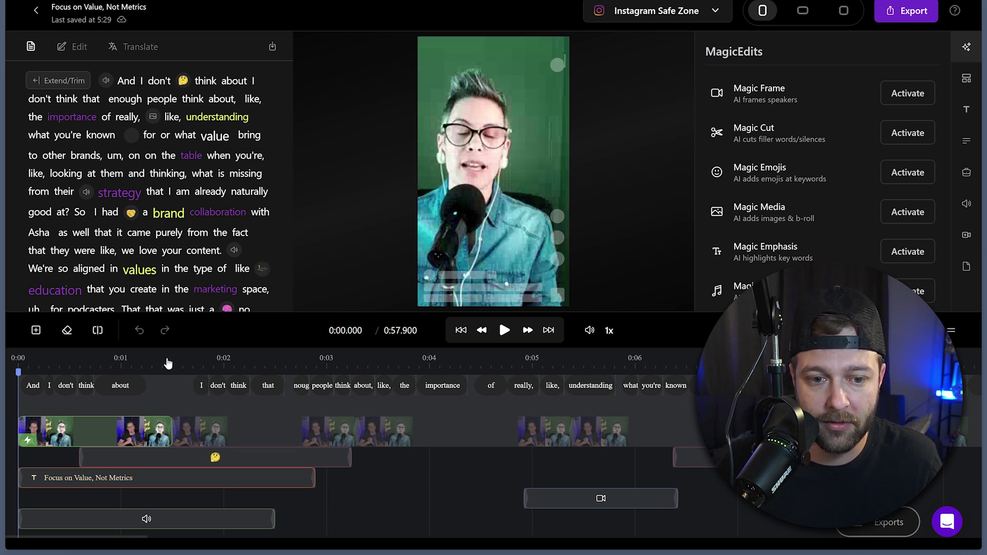
- Jump the moment #5 preview to 0:04.366, 0:05.666 and 0:08.866 using transcript words
{"action": "left_click", "coordinate": [467, 366]}
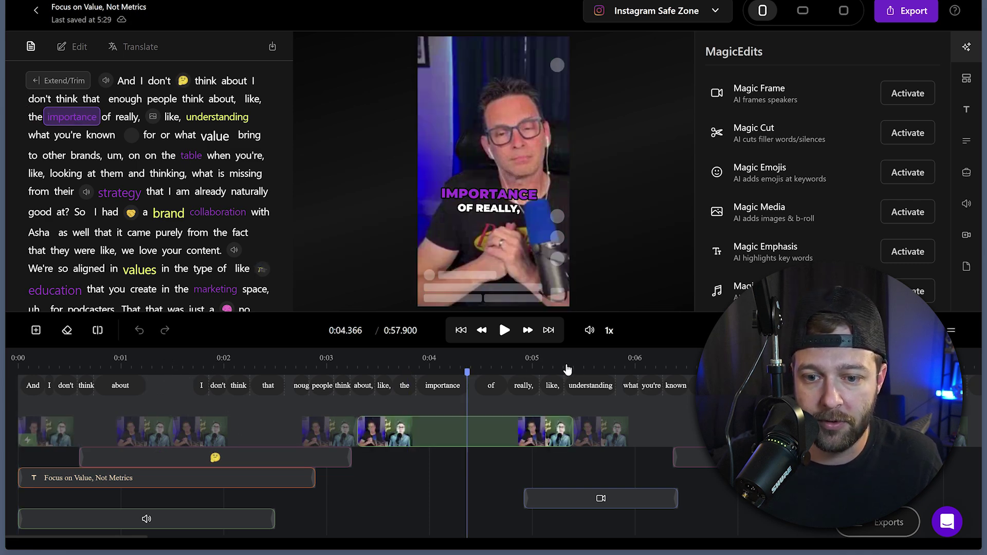
{"action": "left_click", "coordinate": [601, 369]}
{"action": "scroll", "coordinate": [534, 431], "scroll_direction": "right", "scroll_amount": 5}
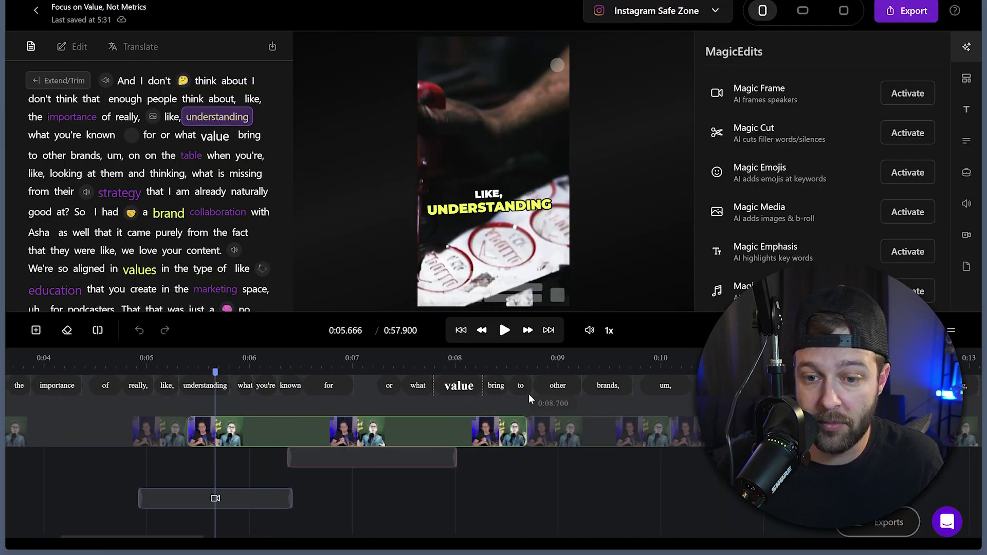
{"action": "left_click", "coordinate": [547, 364]}
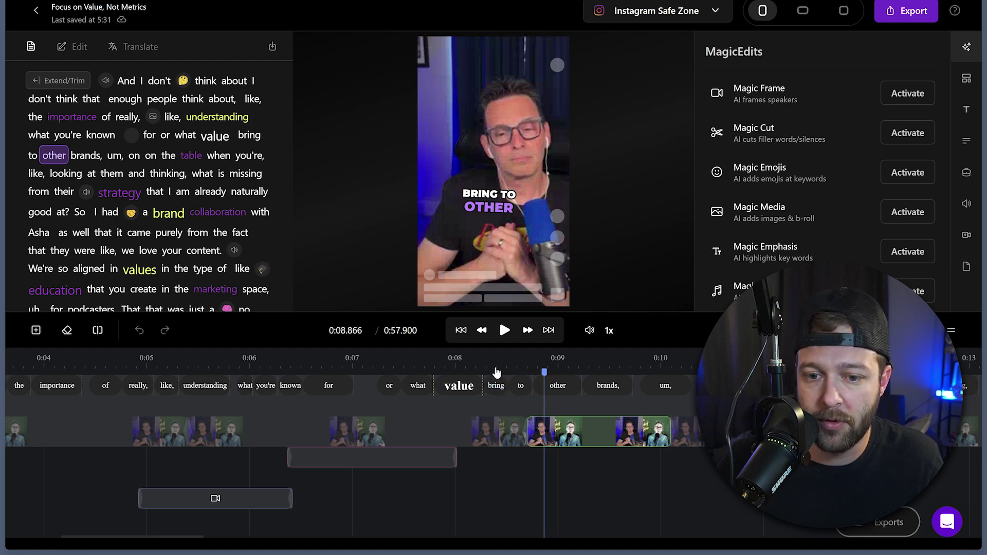
- Preview 0:26.066 and a later part, then open 'Content Repurposing: Work Smarter, Not Harder' for editing
{"action": "scroll", "coordinate": [511, 402], "scroll_direction": "down", "scroll_amount": 5}
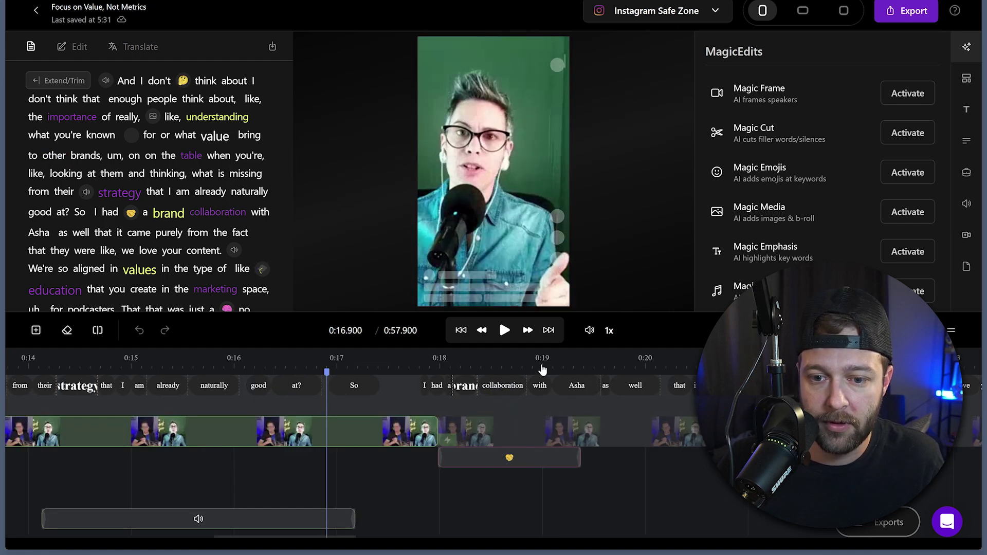
{"action": "scroll", "coordinate": [521, 423], "scroll_direction": "down", "scroll_amount": 5}
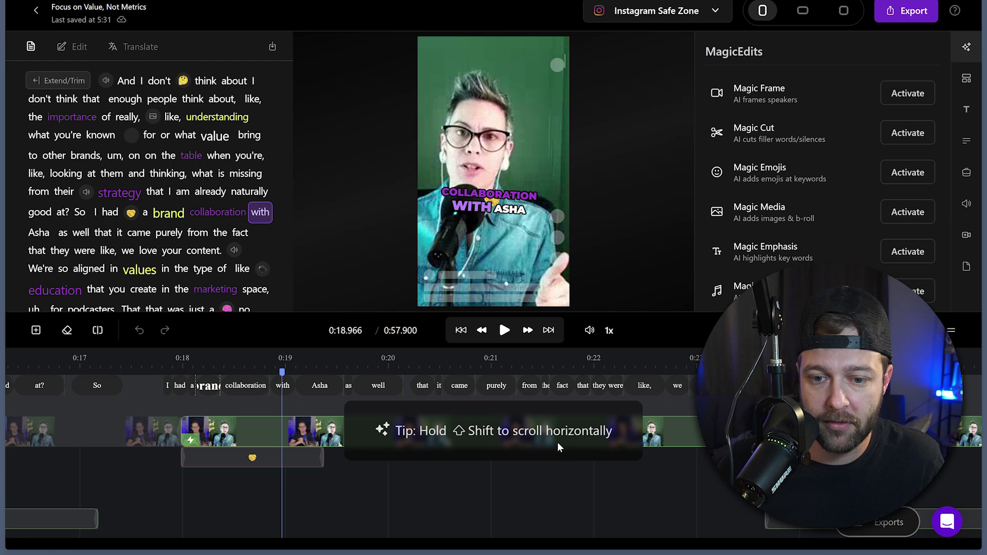
{"action": "left_click", "coordinate": [626, 369]}
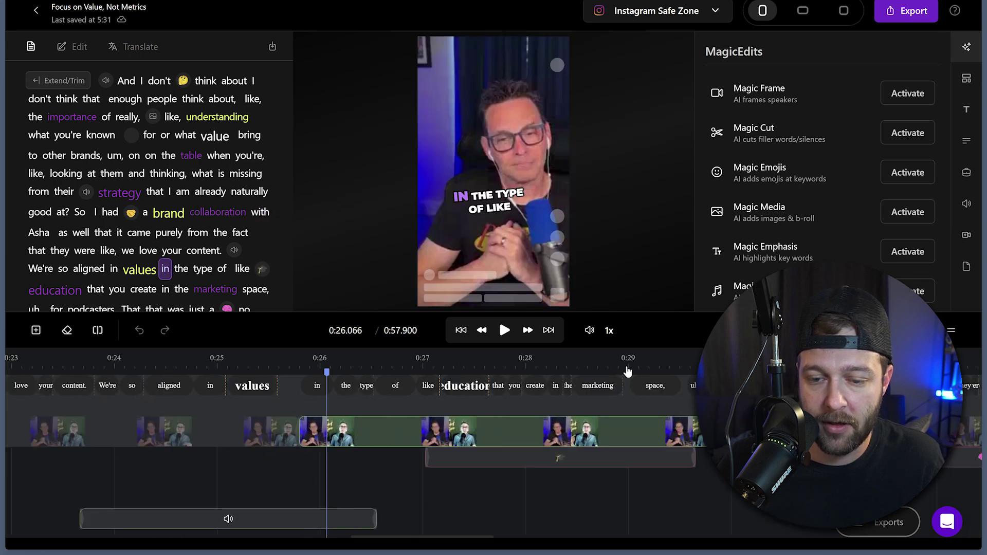
{"action": "left_click", "coordinate": [609, 373]}
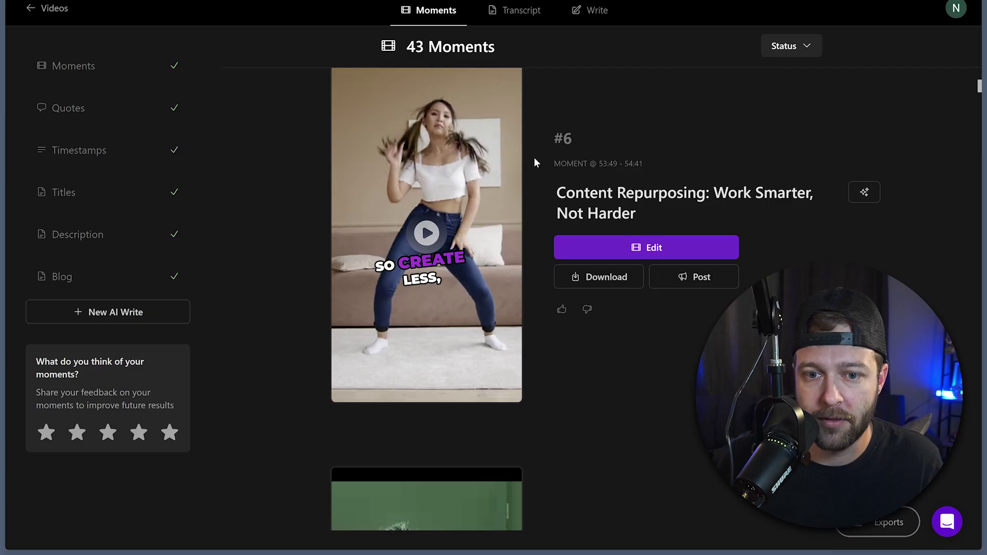
{"action": "left_click", "coordinate": [604, 248]}
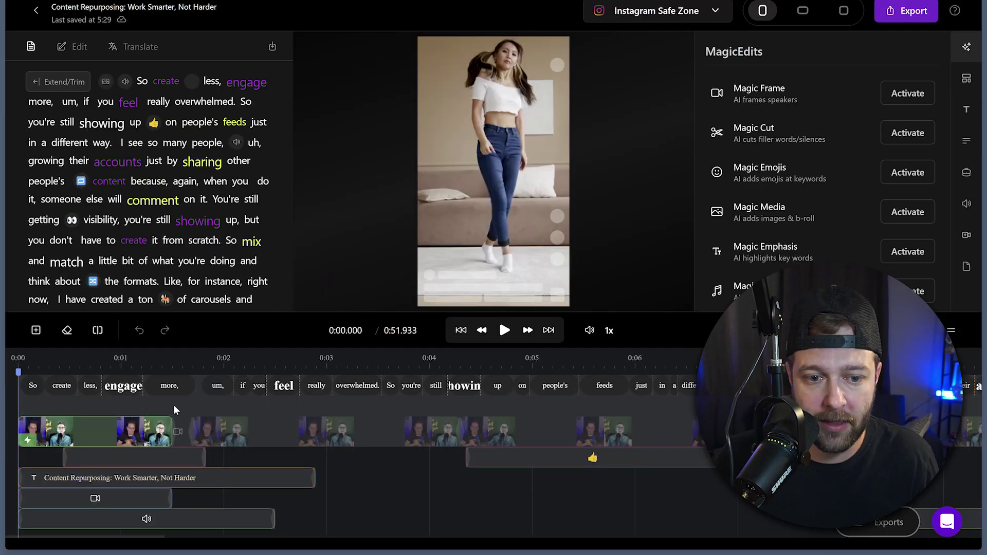
- Preview the clip's captions at the words 'if', 'up', 'bit' and around 0:21
{"action": "left_click", "coordinate": [241, 403]}
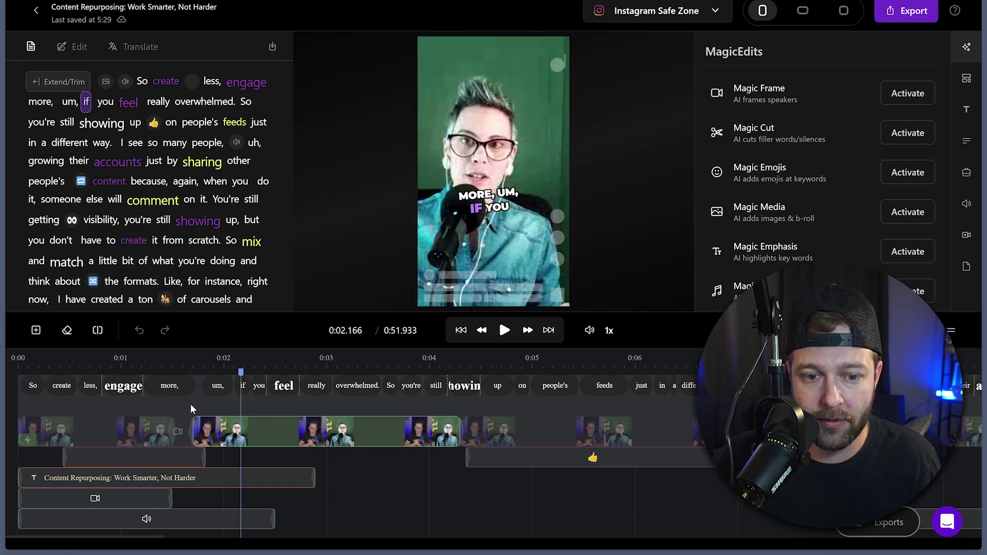
{"action": "left_click", "coordinate": [492, 406]}
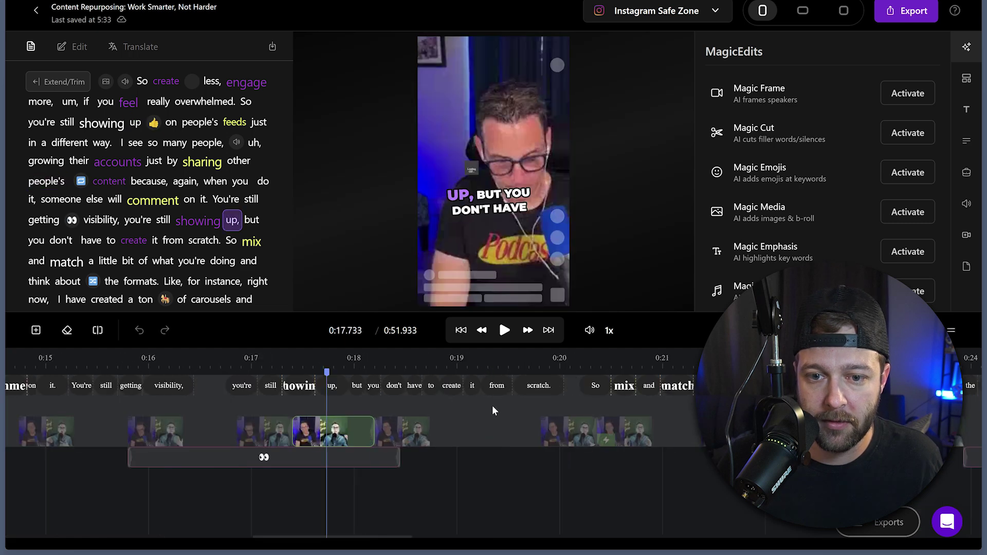
{"action": "left_click", "coordinate": [510, 402]}
{"action": "left_click", "coordinate": [415, 403]}
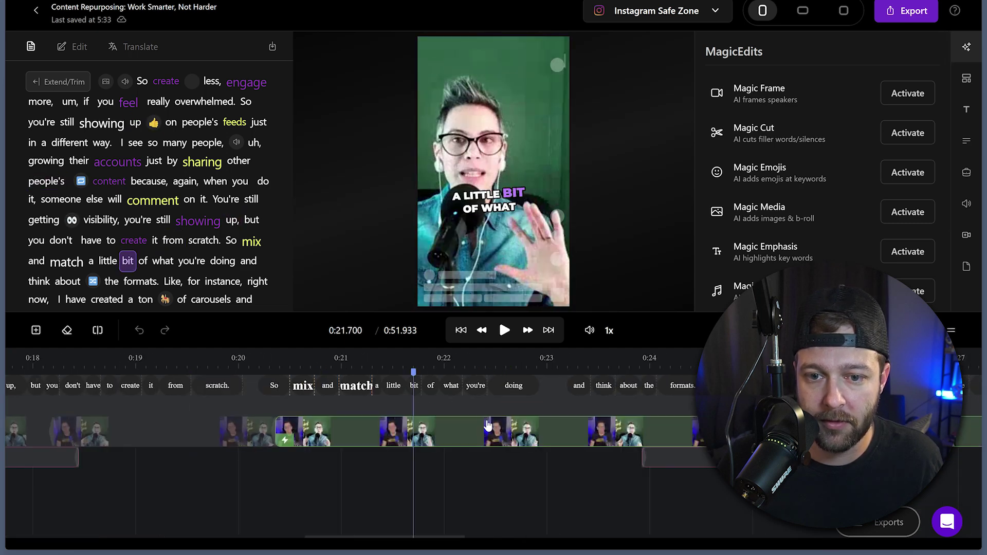
{"action": "scroll", "coordinate": [511, 433], "scroll_direction": "right", "scroll_amount": 6}
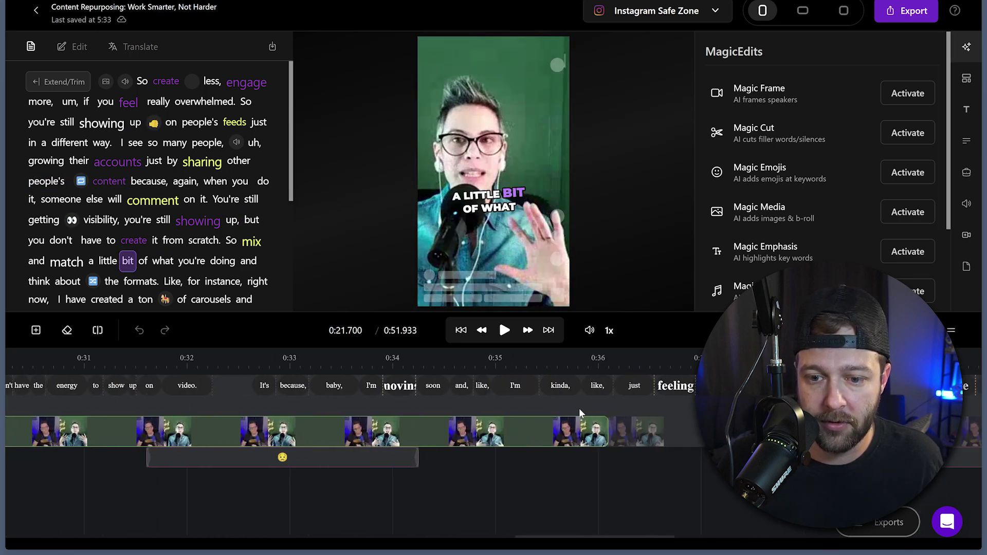
- Preview the clip around 0:36, 0:38 and 0:42, then scroll the timeline back to the start
{"action": "left_click", "coordinate": [626, 411]}
{"action": "left_click", "coordinate": [458, 453]}
{"action": "scroll", "coordinate": [454, 449], "scroll_direction": "right", "scroll_amount": 6}
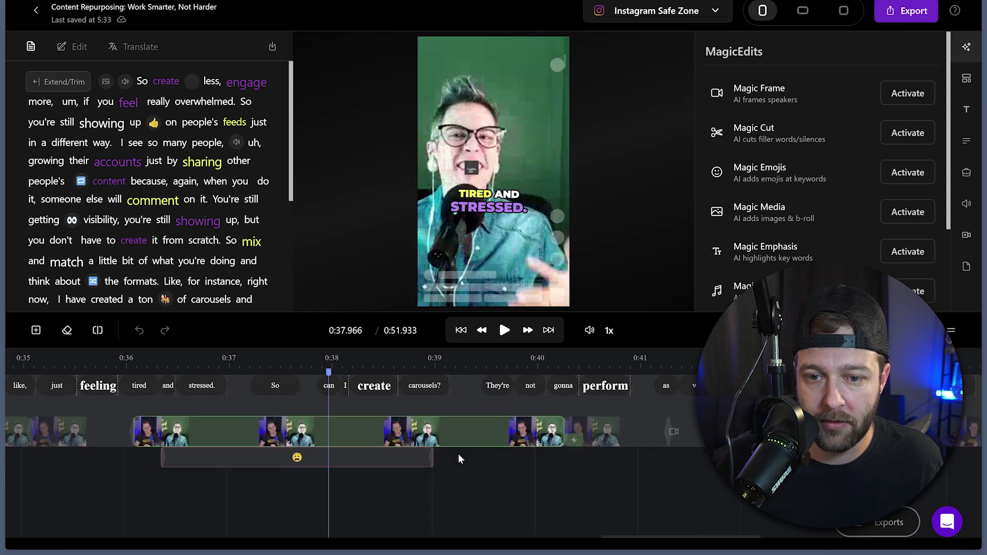
{"action": "left_click", "coordinate": [341, 403]}
{"action": "scroll", "coordinate": [425, 440], "scroll_direction": "right", "scroll_amount": 5}
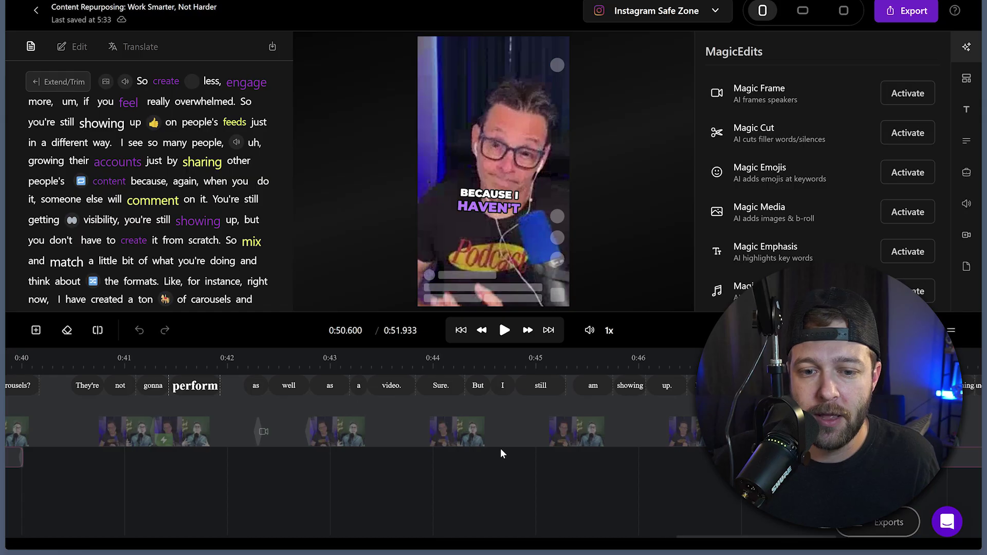
{"action": "scroll", "coordinate": [496, 452], "scroll_direction": "left", "scroll_amount": 15}
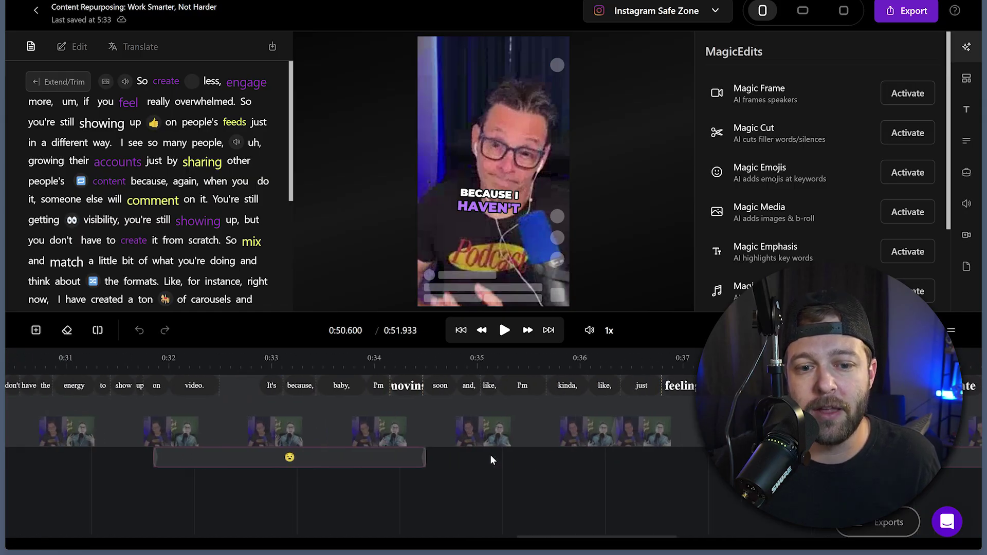
{"action": "scroll", "coordinate": [492, 454], "scroll_direction": "left", "scroll_amount": 20}
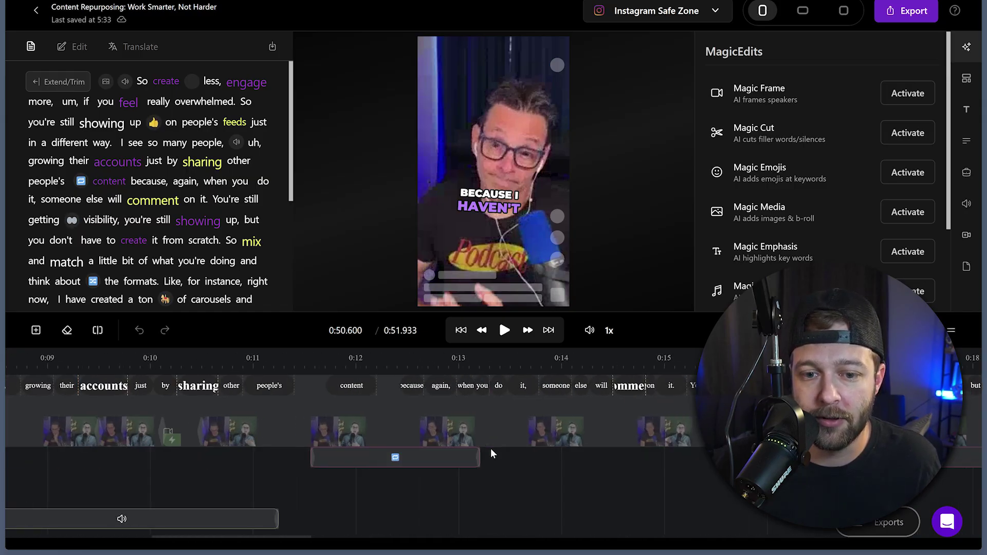
{"action": "scroll", "coordinate": [488, 449], "scroll_direction": "left", "scroll_amount": 5}
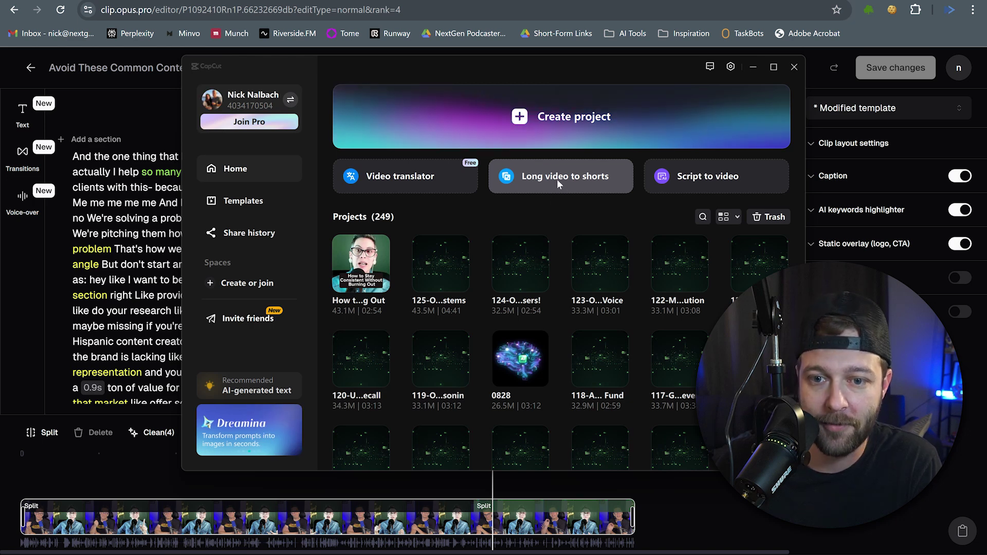
- Launch CapCut's Long video to shorts tool from the home screen
{"action": "left_click", "coordinate": [557, 180]}
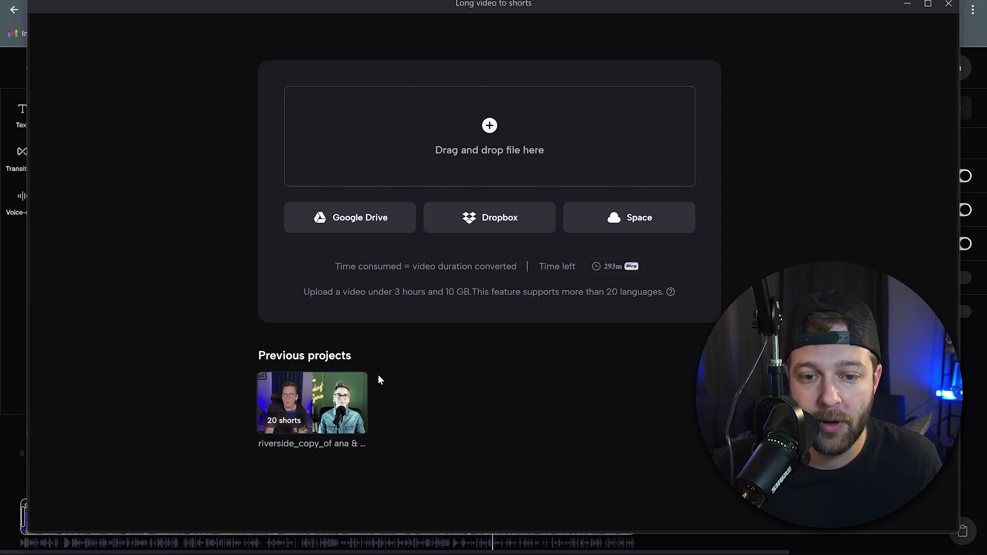
- Open the earlier podcast project's 20 shorts and edit the 'Finding Your Content Niche' short
{"action": "left_click", "coordinate": [332, 401]}
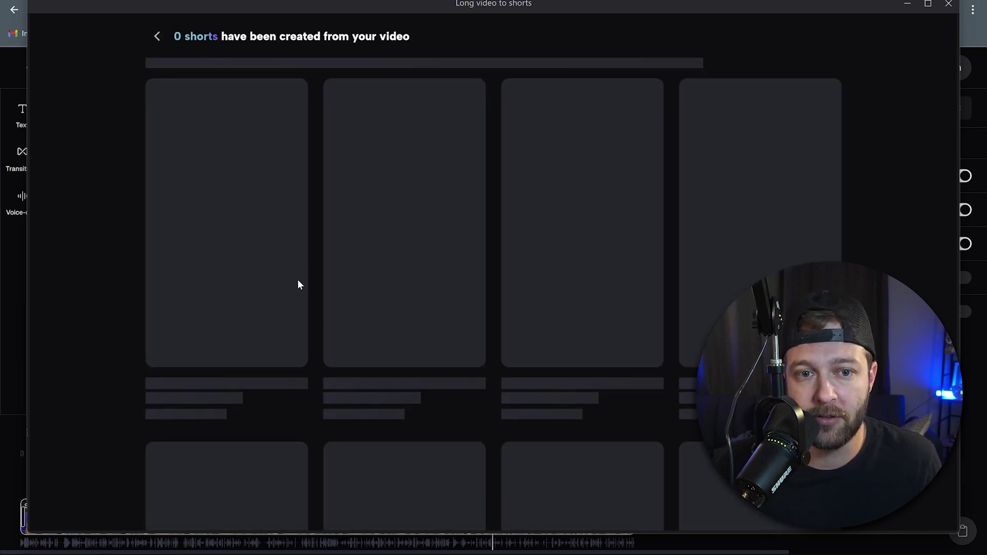
{"action": "scroll", "coordinate": [300, 212], "scroll_direction": "down", "scroll_amount": 1}
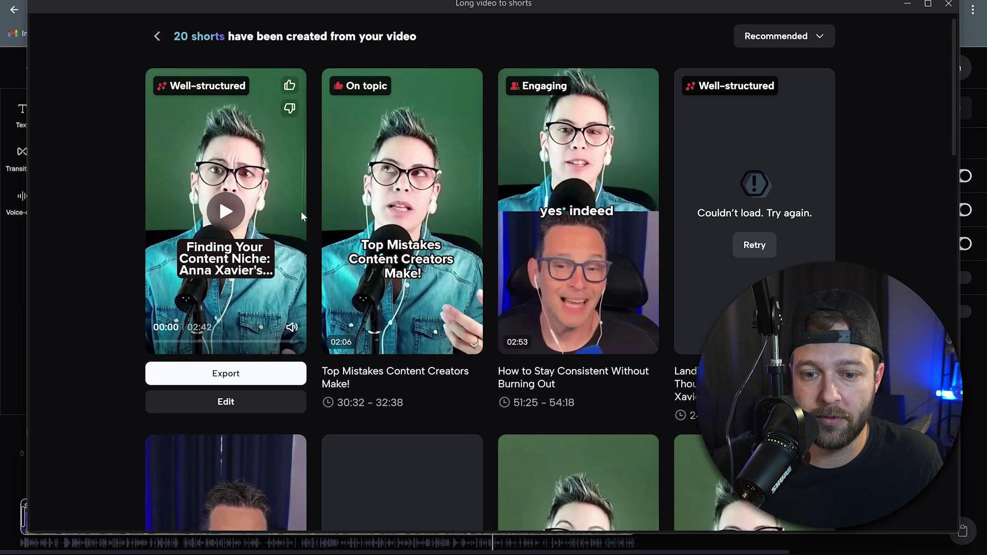
{"action": "scroll", "coordinate": [169, 133], "scroll_direction": "up", "scroll_amount": 2}
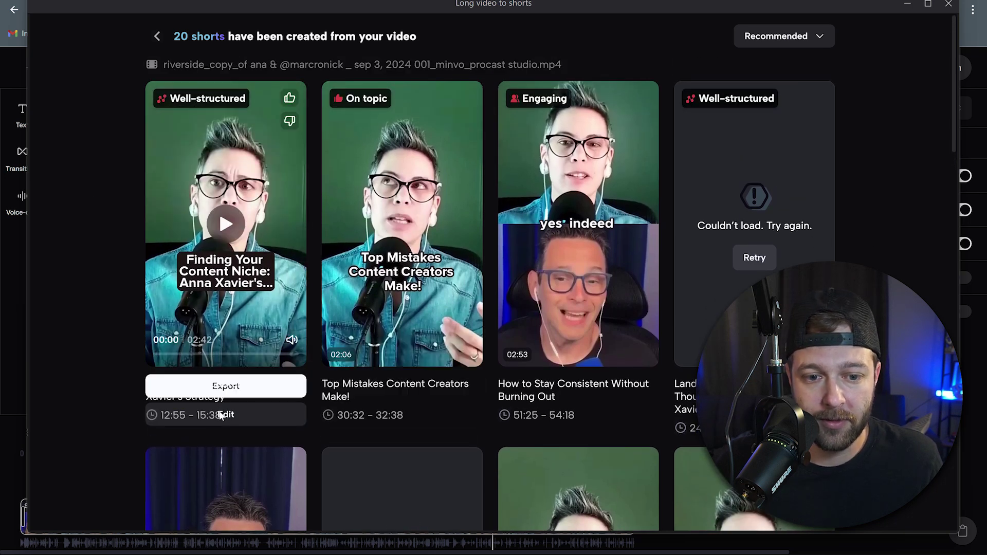
{"action": "left_click", "coordinate": [246, 413]}
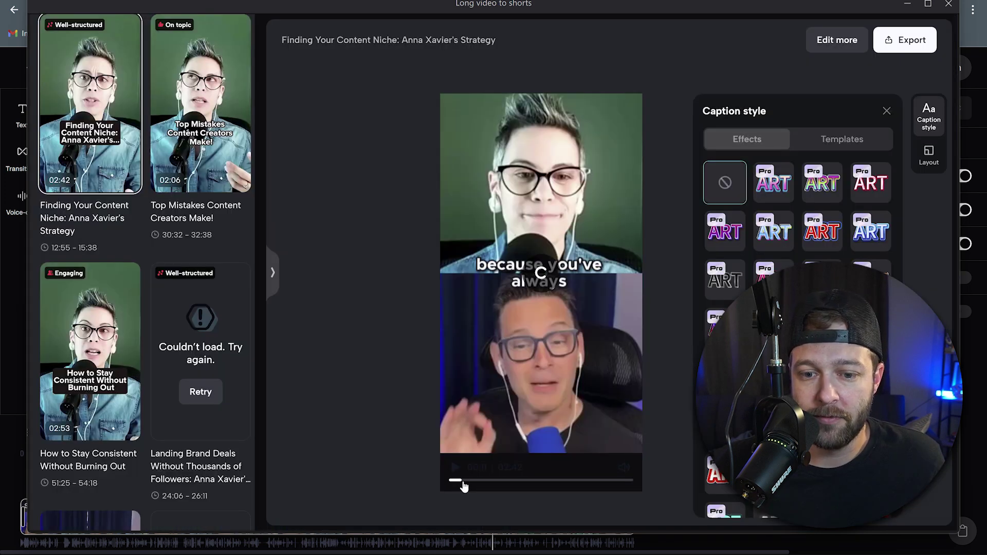
- Seek the short's preview to about 00:21, then ahead to 02:24
{"action": "left_click_drag", "start_coordinate": [469, 486], "coordinate": [474, 485]}
{"action": "left_click", "coordinate": [614, 481]}
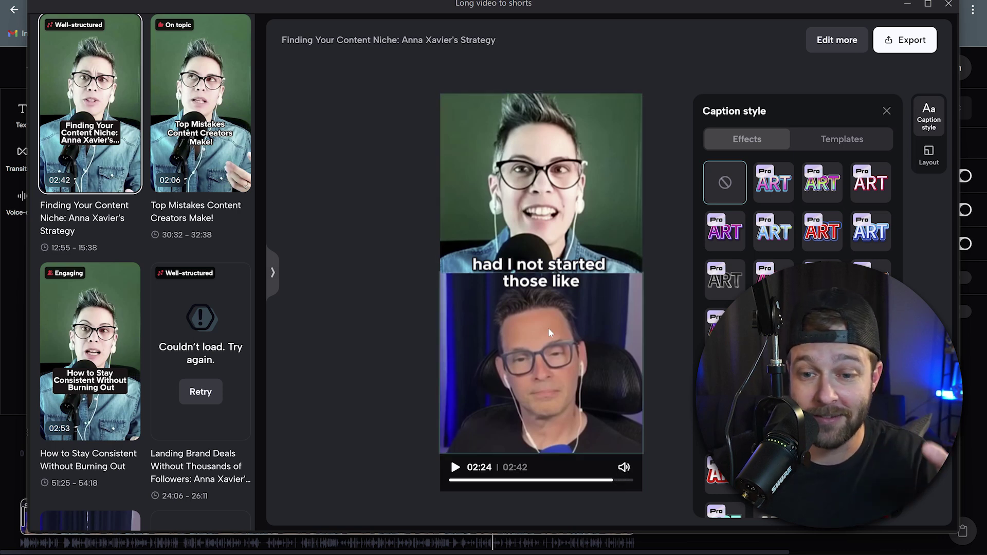
- Preview the short in Fill layout from 01:06 to 01:48, revert to Split, then open 'Top Mistakes Content Creators Make!'
{"action": "left_click", "coordinate": [931, 157]}
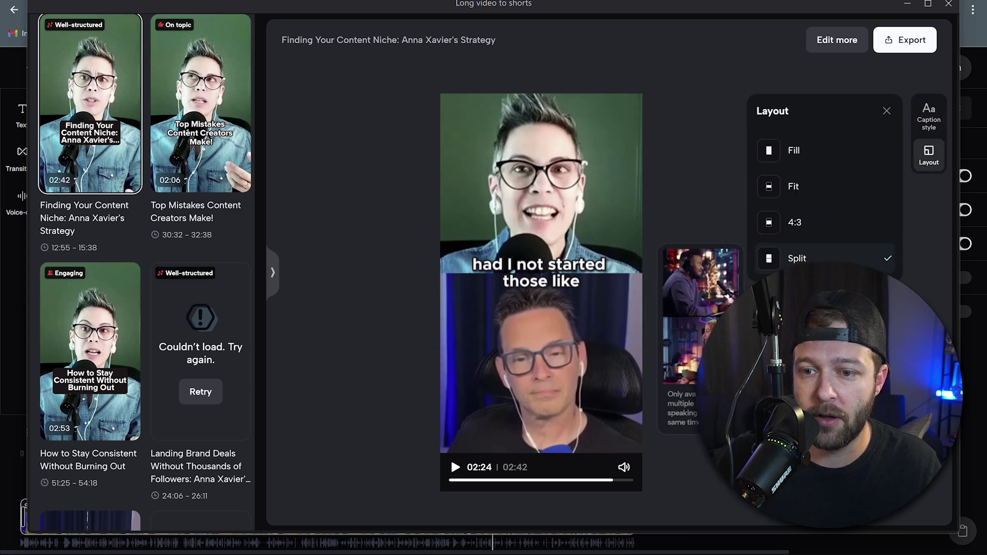
{"action": "left_click", "coordinate": [822, 150]}
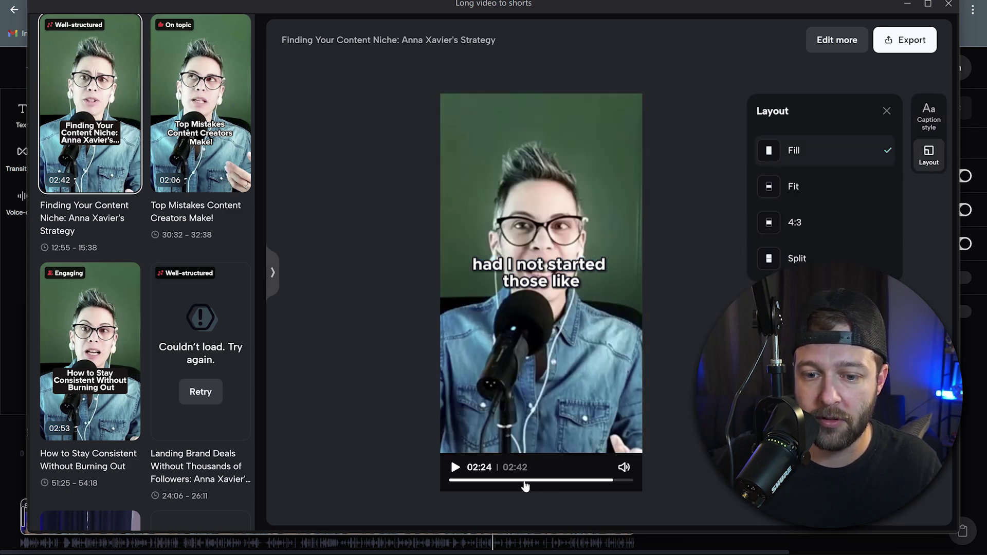
{"action": "left_click", "coordinate": [525, 482]}
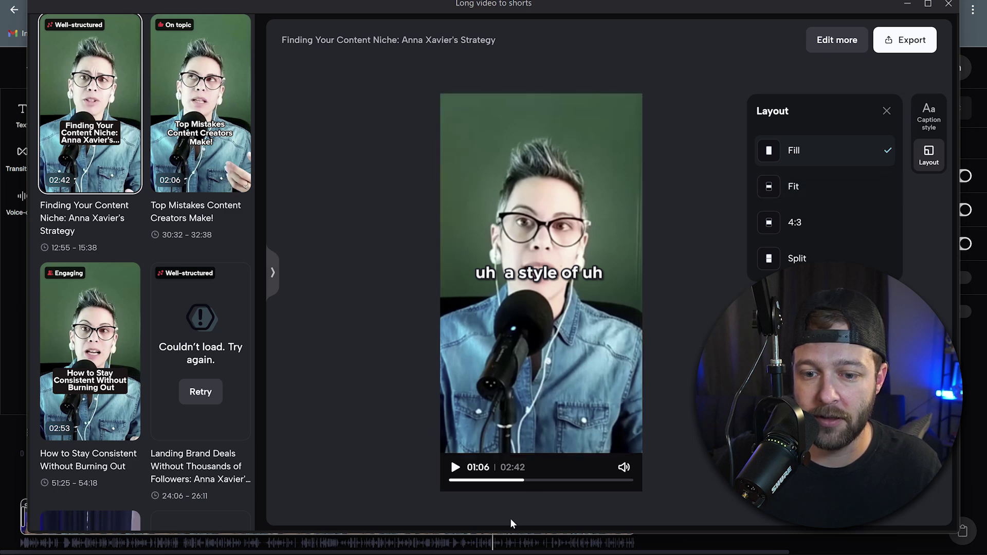
{"action": "left_click", "coordinate": [539, 481]}
{"action": "left_click", "coordinate": [572, 481]}
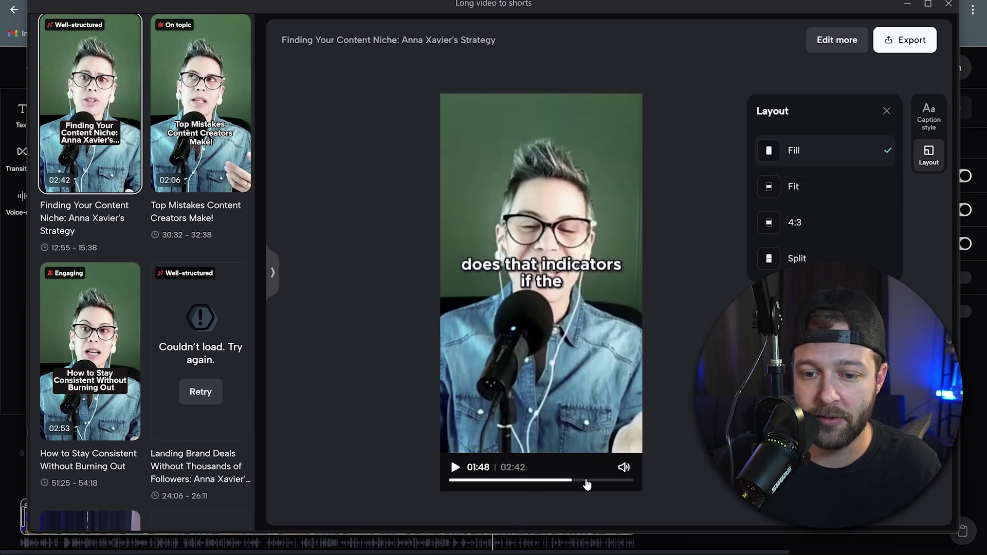
{"action": "left_click", "coordinate": [797, 258]}
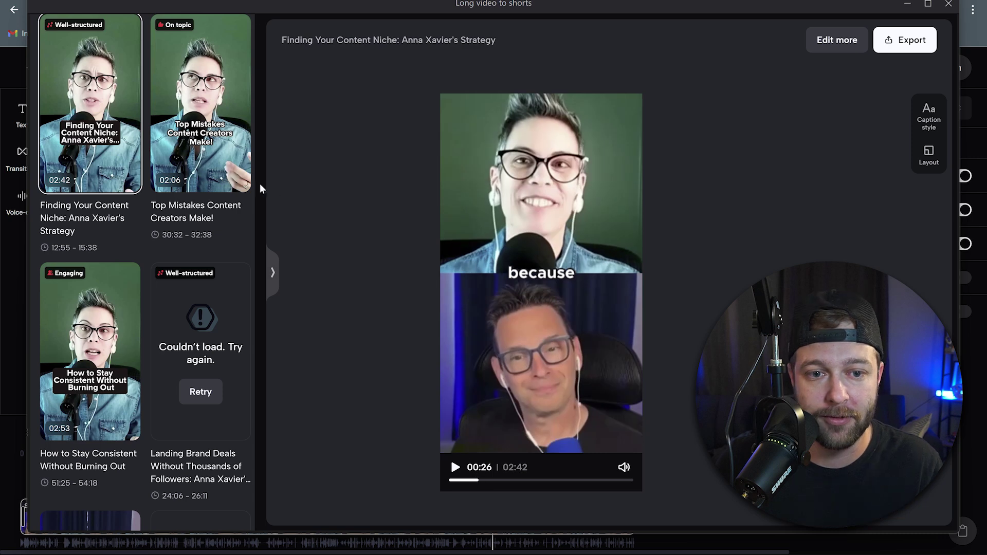
{"action": "left_click", "coordinate": [201, 142]}
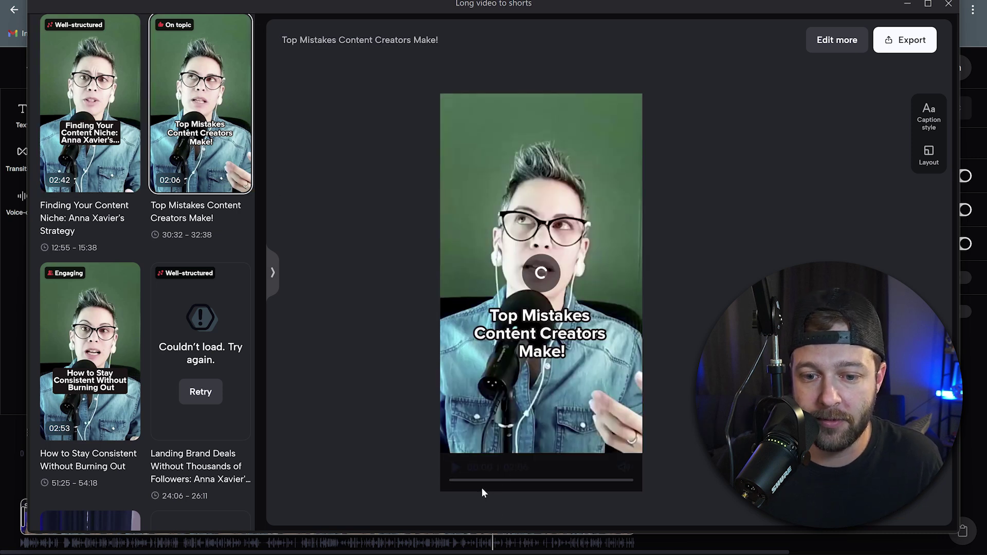
- Scrub Top Mistakes to about 01:59, then open and scrub the 02:53 'How to Stay Consistent Without Burning Out' short
{"action": "left_click", "coordinate": [514, 482]}
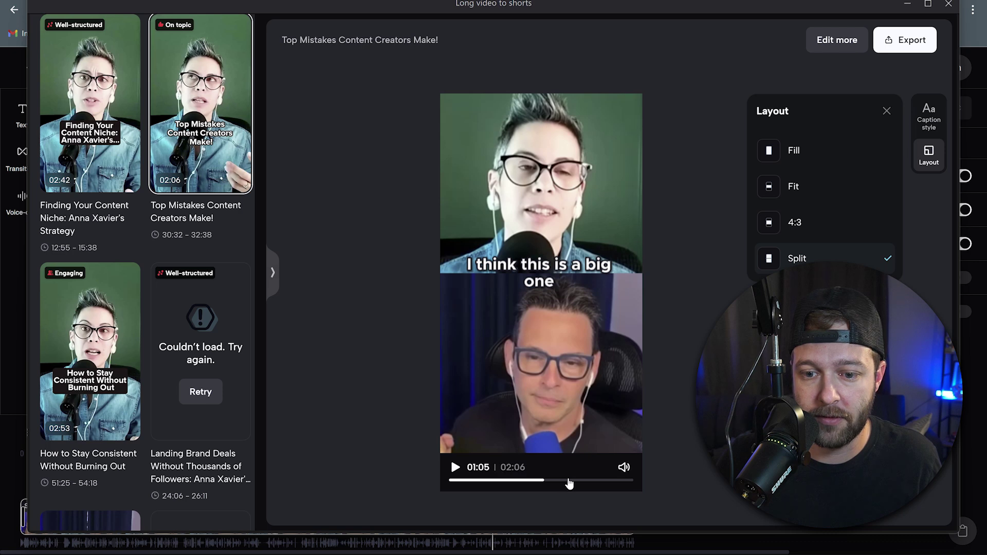
{"action": "left_click_drag", "start_coordinate": [575, 484], "coordinate": [625, 485]}
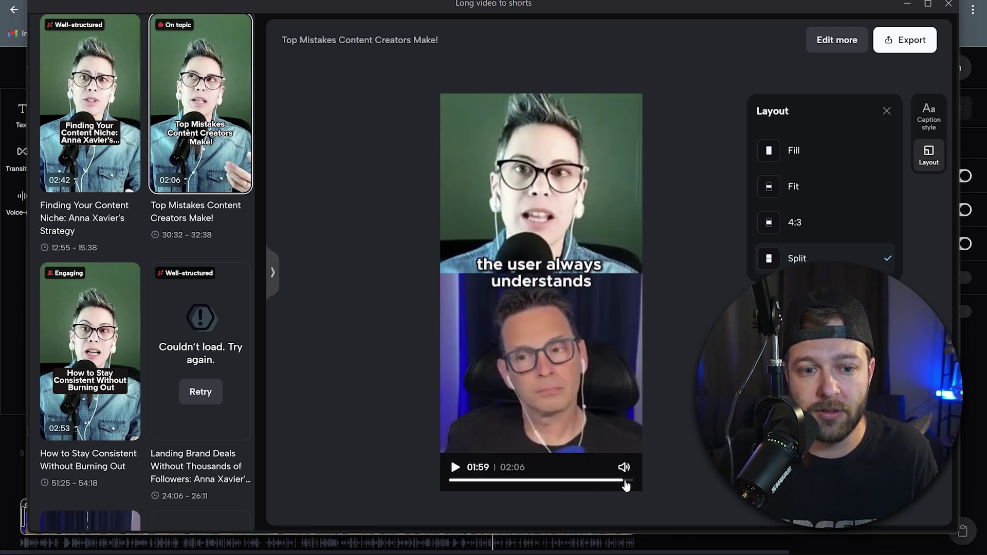
{"action": "left_click", "coordinate": [121, 341]}
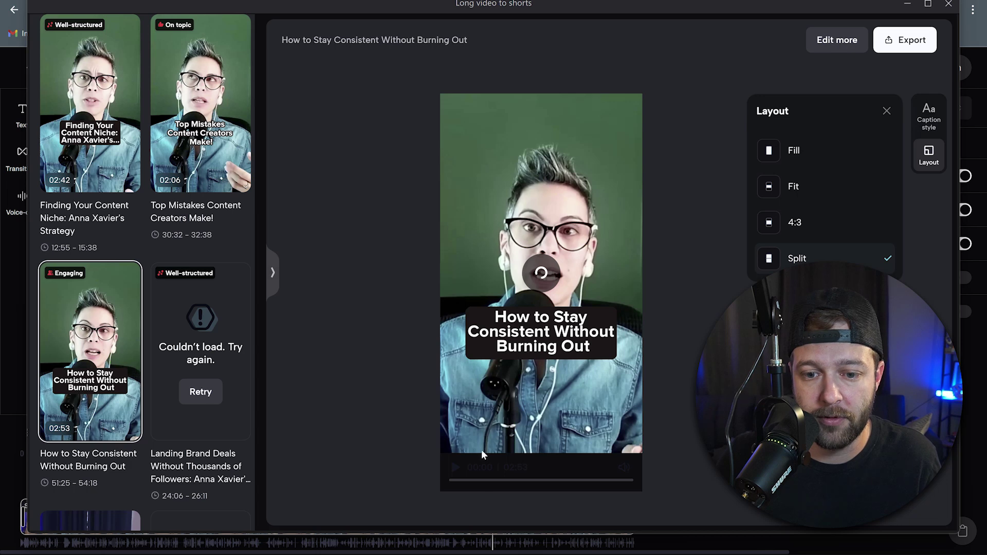
{"action": "left_click_drag", "start_coordinate": [540, 480], "coordinate": [604, 485]}
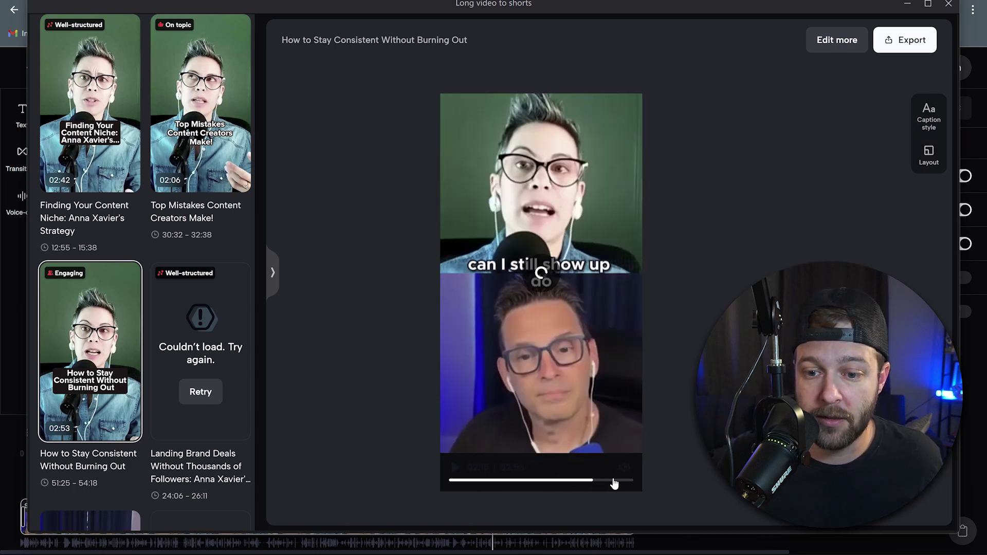